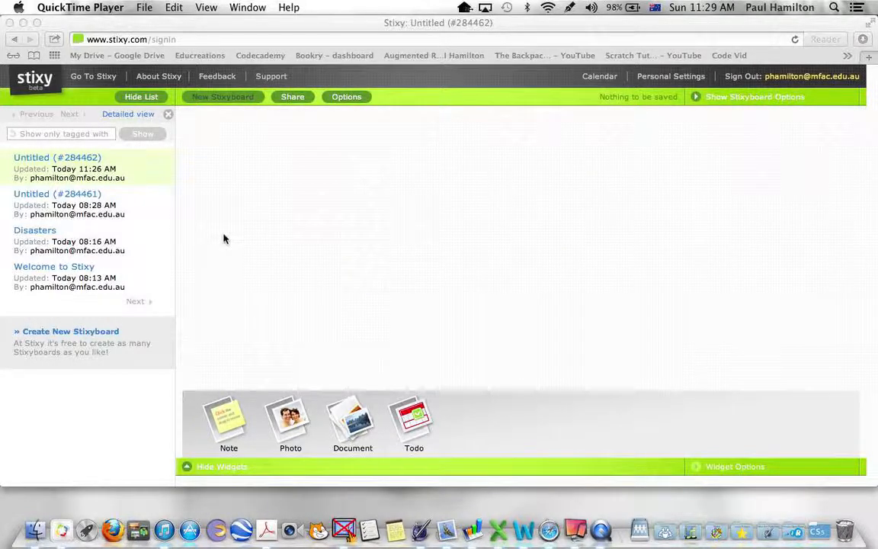
# Step: Add a photo widget with disasters.jpg to the empty board and position it at the upper middle
pyautogui.click(296, 427)
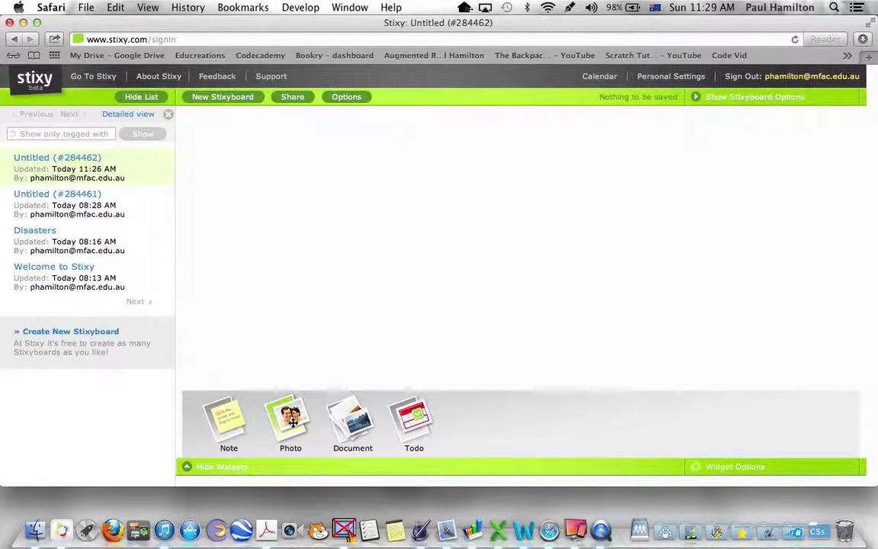
pyautogui.moveTo(292, 423); pyautogui.dragTo(474, 219)
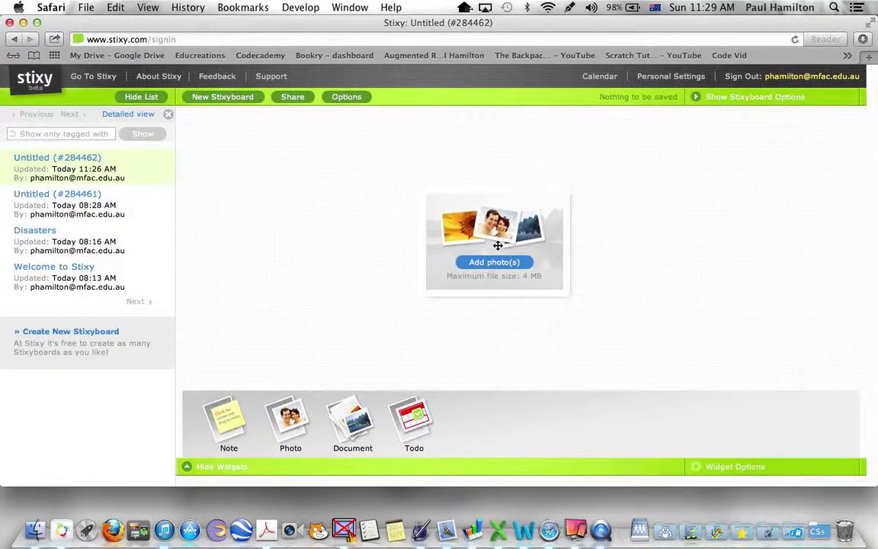
pyautogui.click(491, 262)
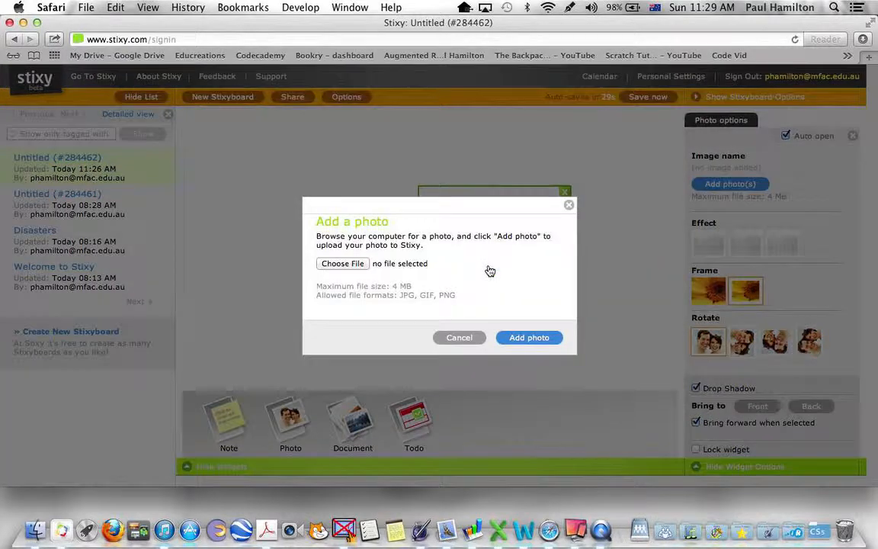
pyautogui.click(342, 264)
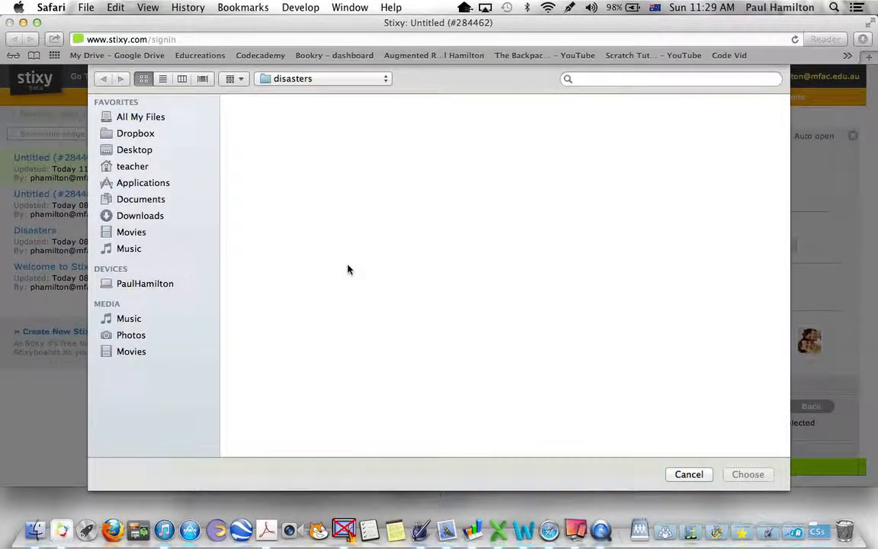
pyautogui.click(269, 124)
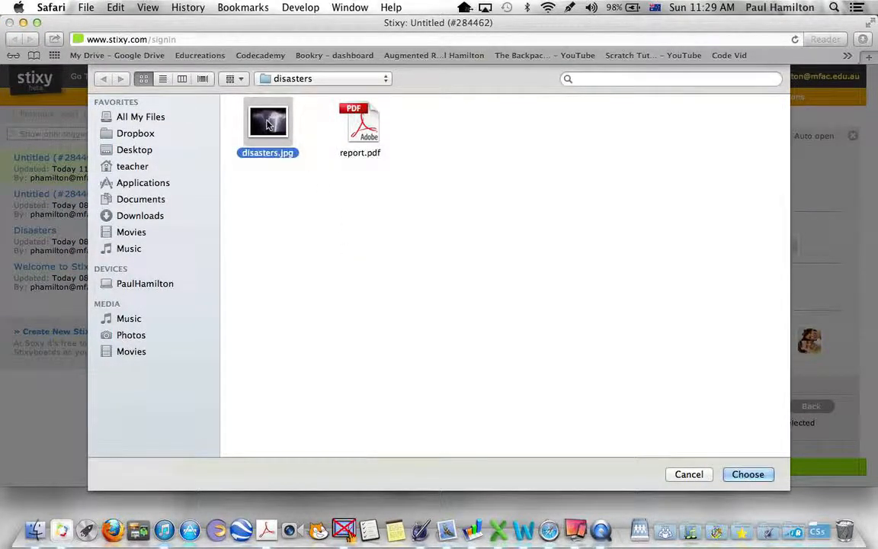
pyautogui.click(747, 474)
pyautogui.click(534, 340)
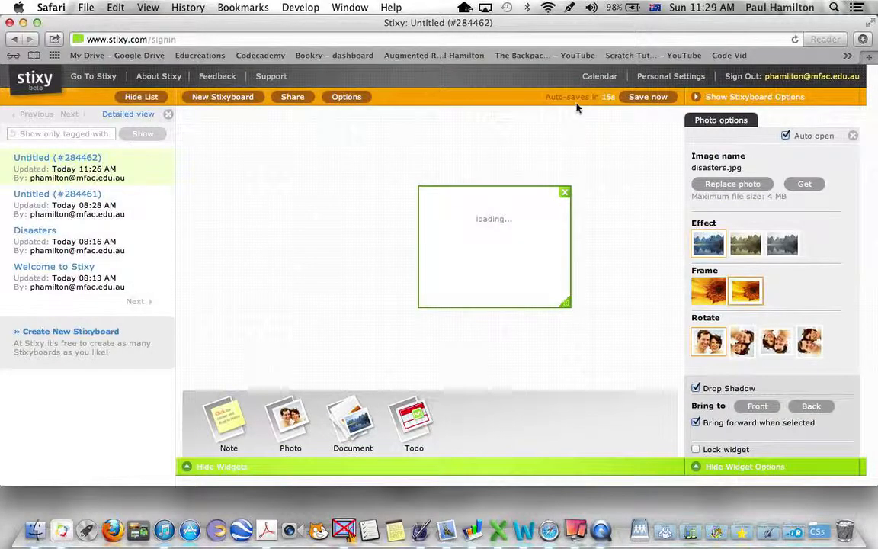
pyautogui.moveTo(517, 260); pyautogui.dragTo(474, 224)
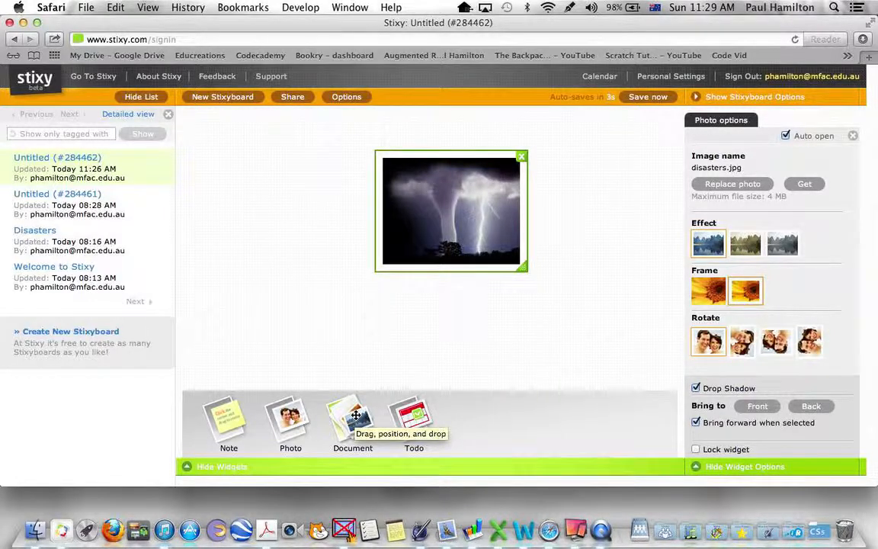
# Step: Add a document widget containing report.pdf and place it below and to the left of the tornado photo
pyautogui.moveTo(355, 416); pyautogui.dragTo(572, 331)
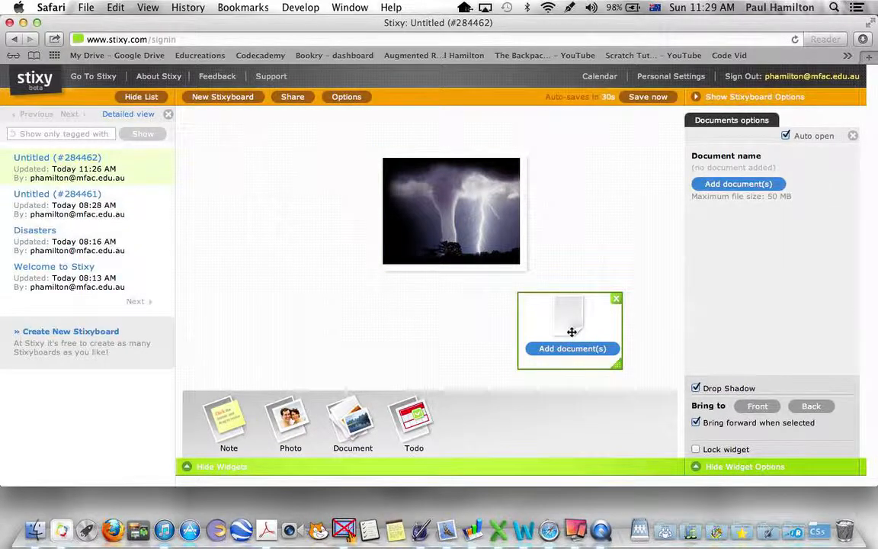
pyautogui.click(569, 355)
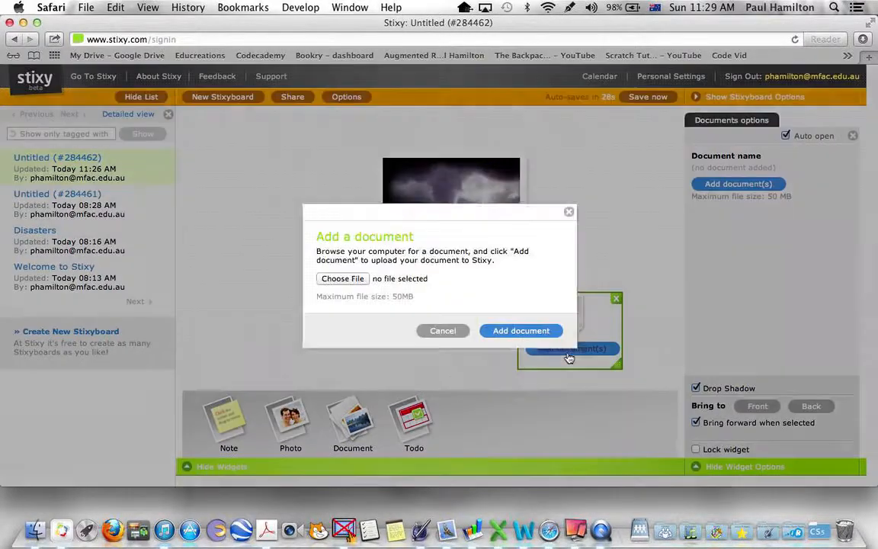
pyautogui.click(355, 279)
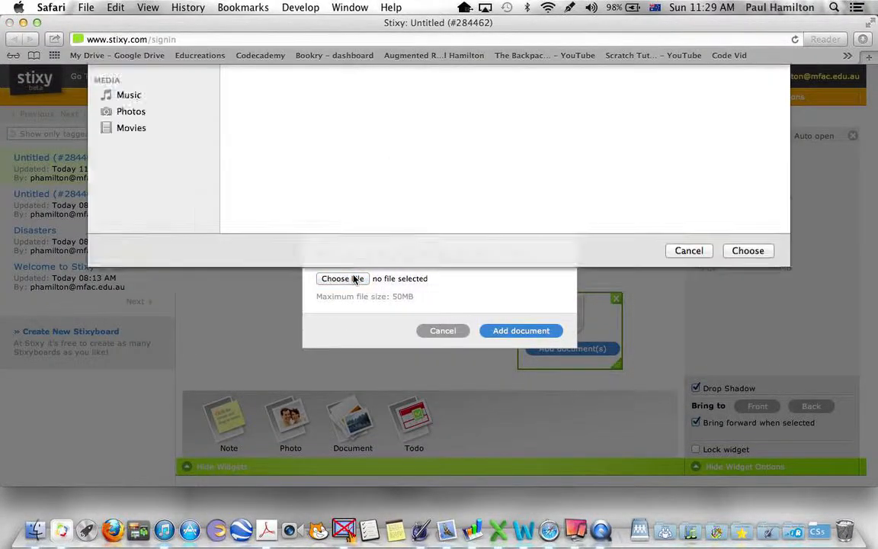
pyautogui.click(360, 131)
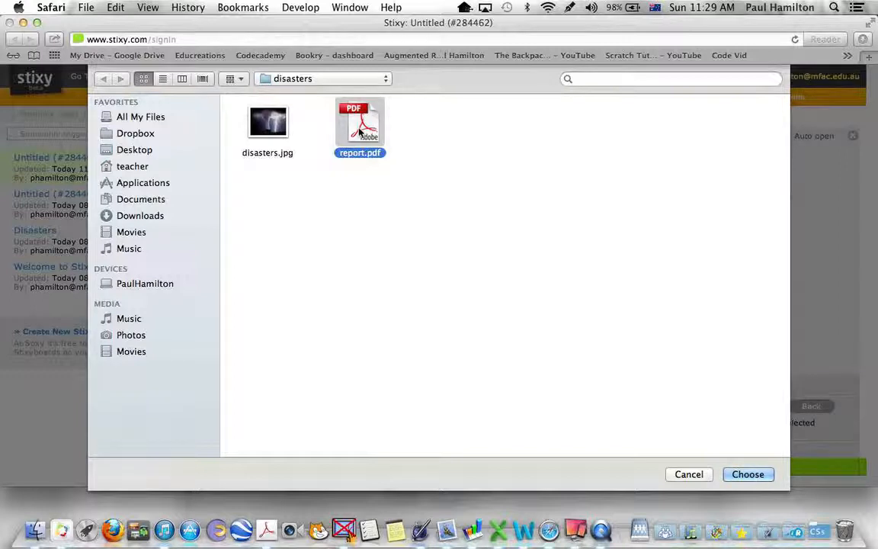
pyautogui.click(747, 476)
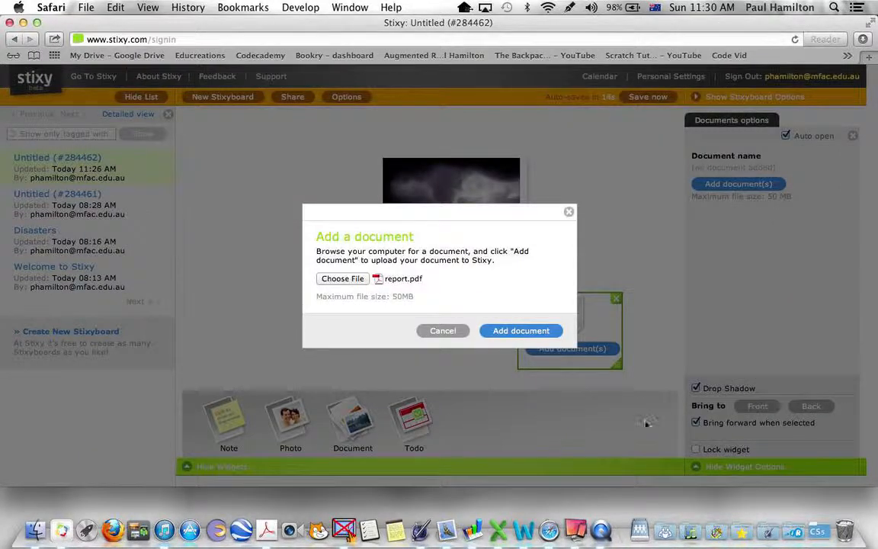
pyautogui.click(520, 331)
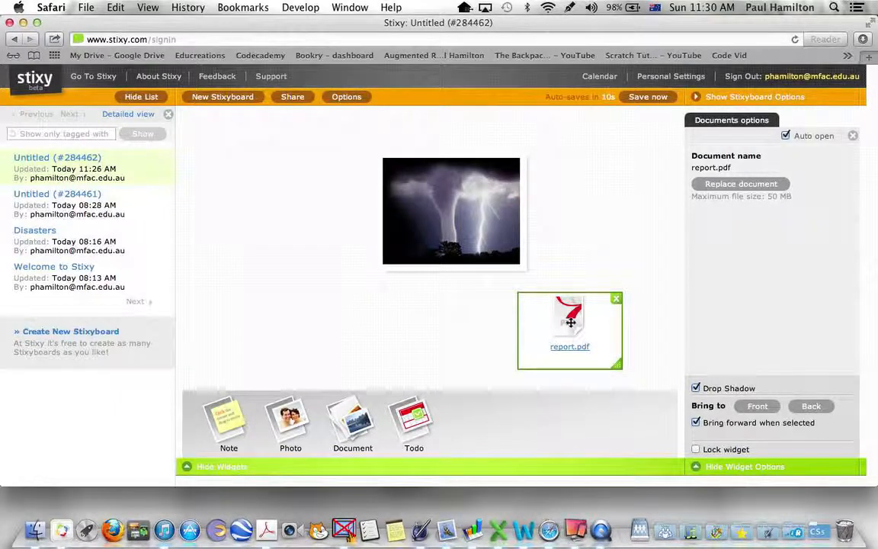
pyautogui.moveTo(572, 321); pyautogui.dragTo(272, 285)
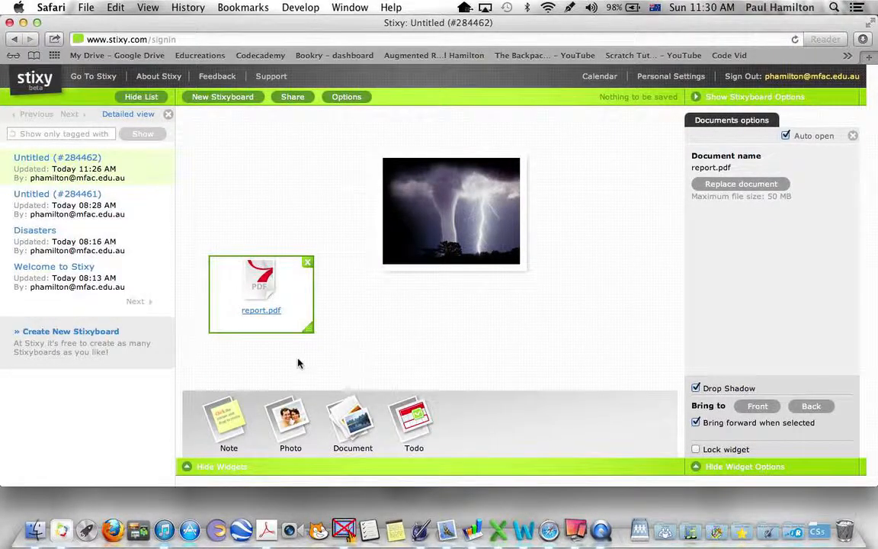
# Step: Place a note above the report.pdf document and write "Please refer website" in it
pyautogui.moveTo(227, 417); pyautogui.dragTo(296, 180)
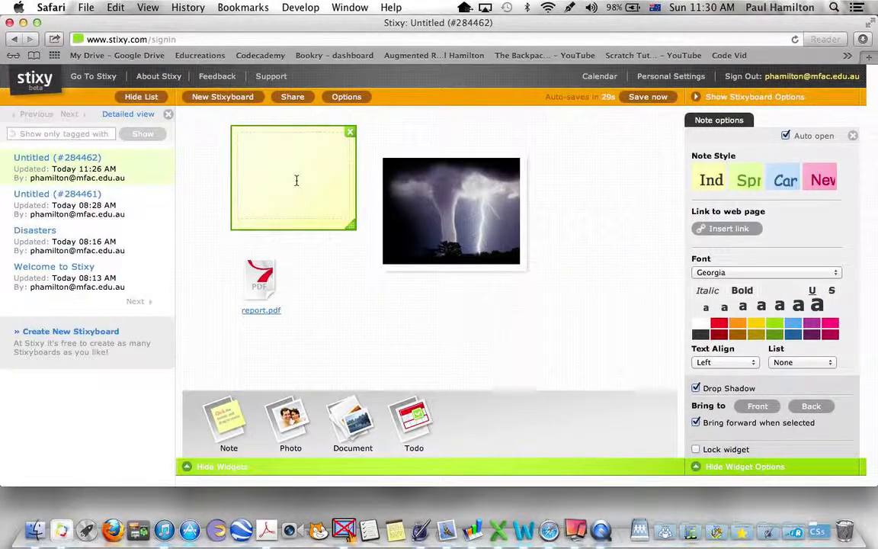
pyautogui.write('Pleas')
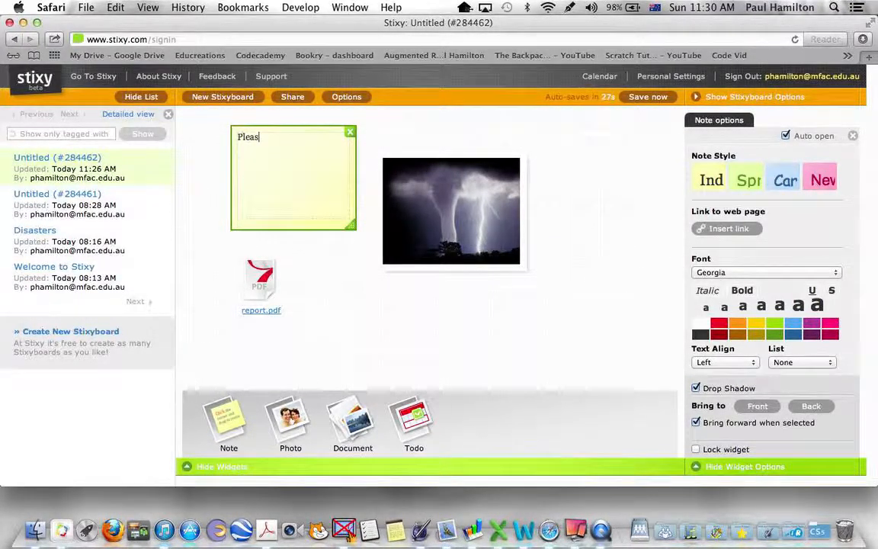
pyautogui.write('e refer website')
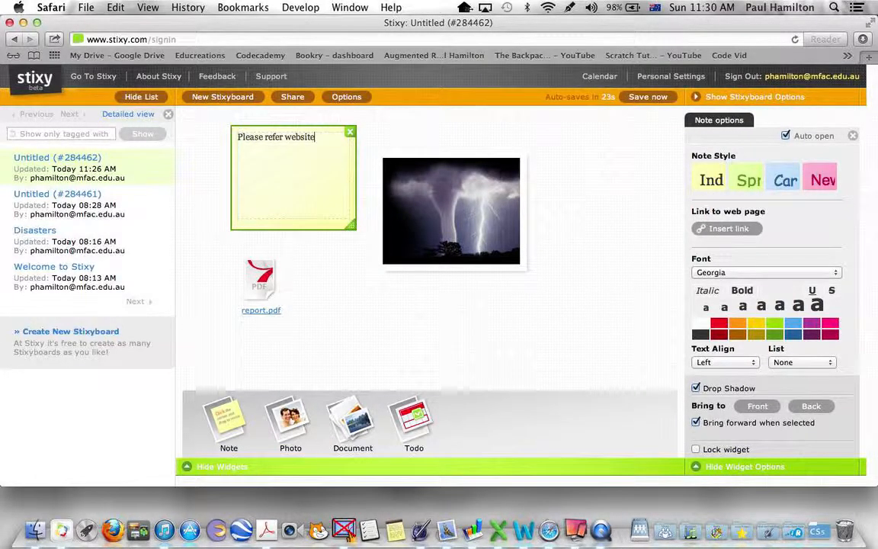
pyautogui.click(345, 301)
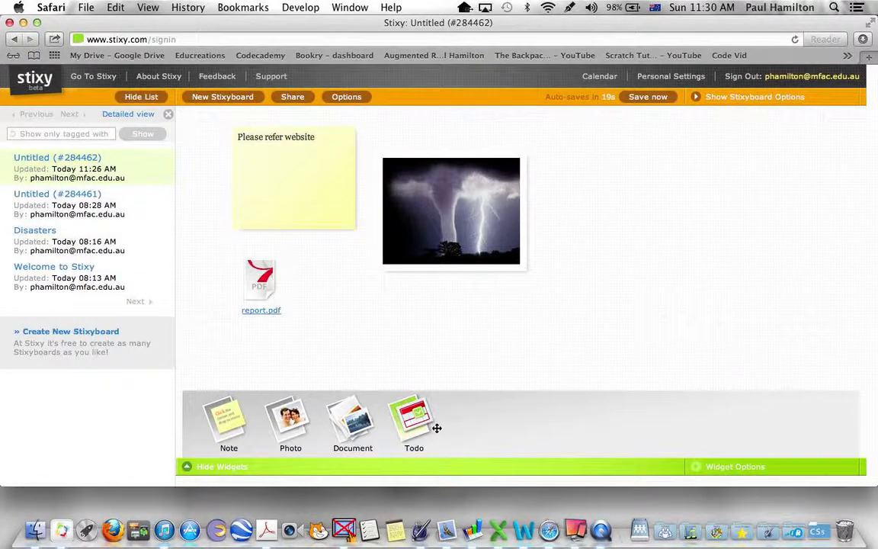
# Step: Place a todo widget to the right of the photo with the comment "excursion at the national gallery"
pyautogui.moveTo(419, 419); pyautogui.dragTo(672, 243)
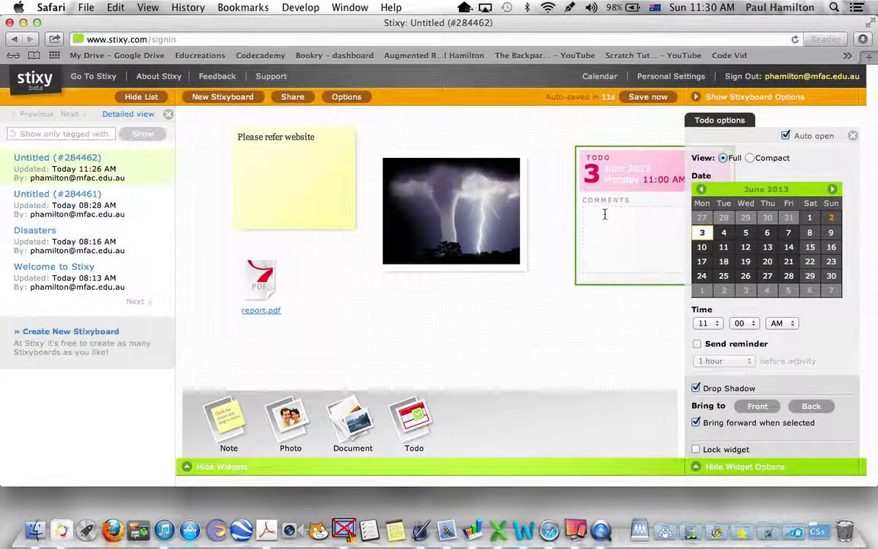
pyautogui.write('excursion')
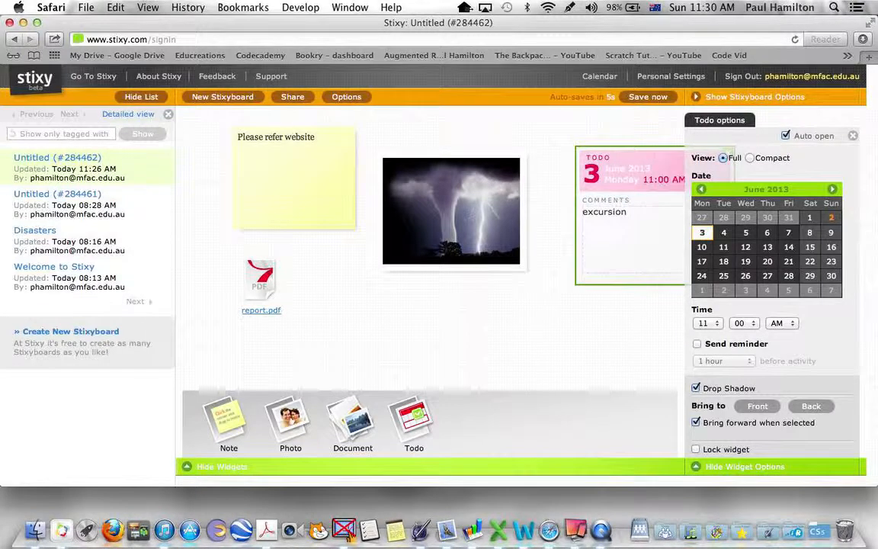
pyautogui.write(' at the nat')
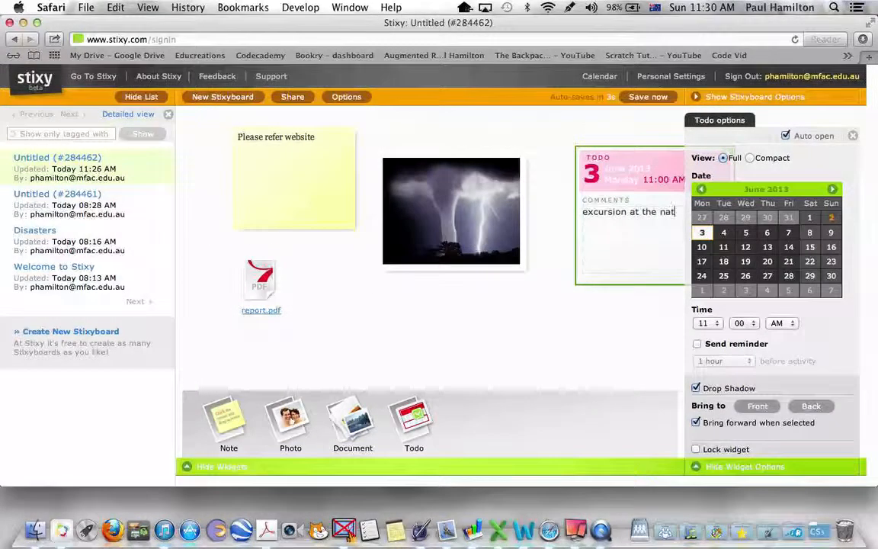
pyautogui.write('ional gallery')
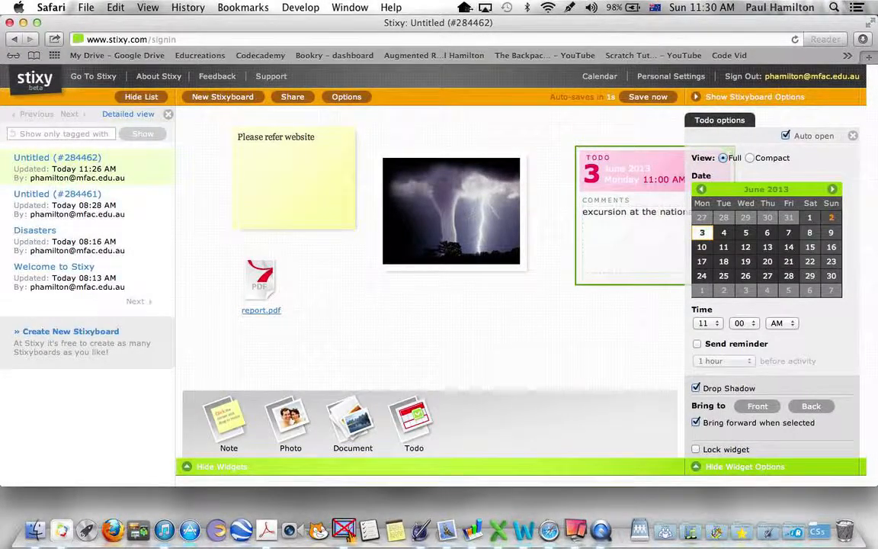
pyautogui.click(557, 299)
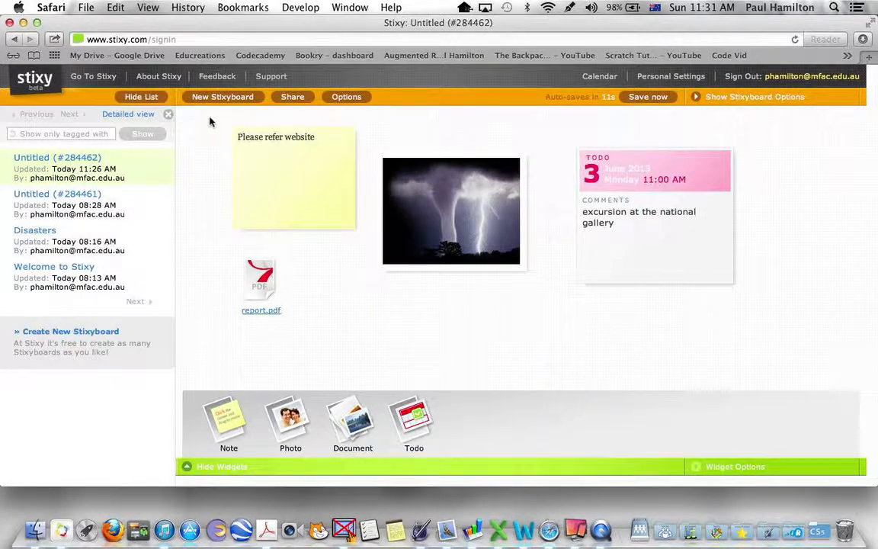
pyautogui.click(293, 100)
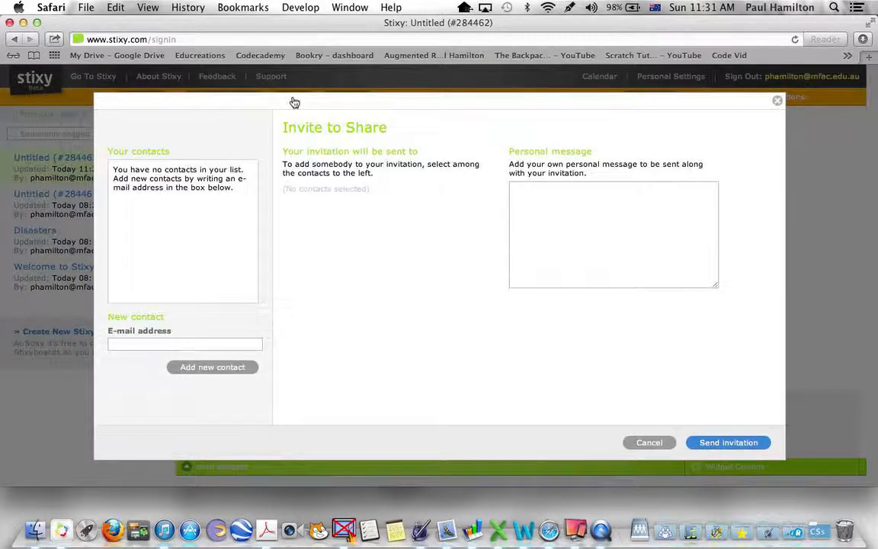
pyautogui.click(159, 344)
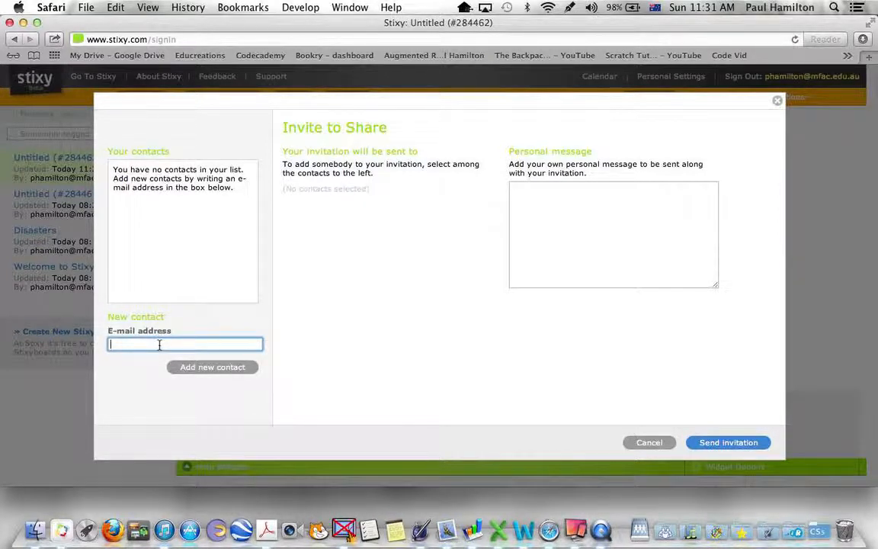
pyautogui.click(648, 442)
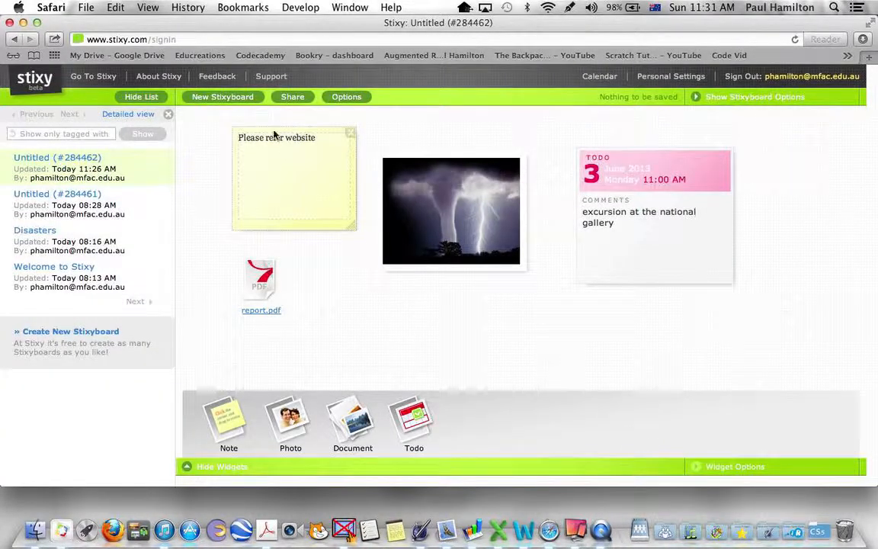
# Step: Enter "Natural Disasters" as the title in the current Stixyboard's options
pyautogui.click(347, 97)
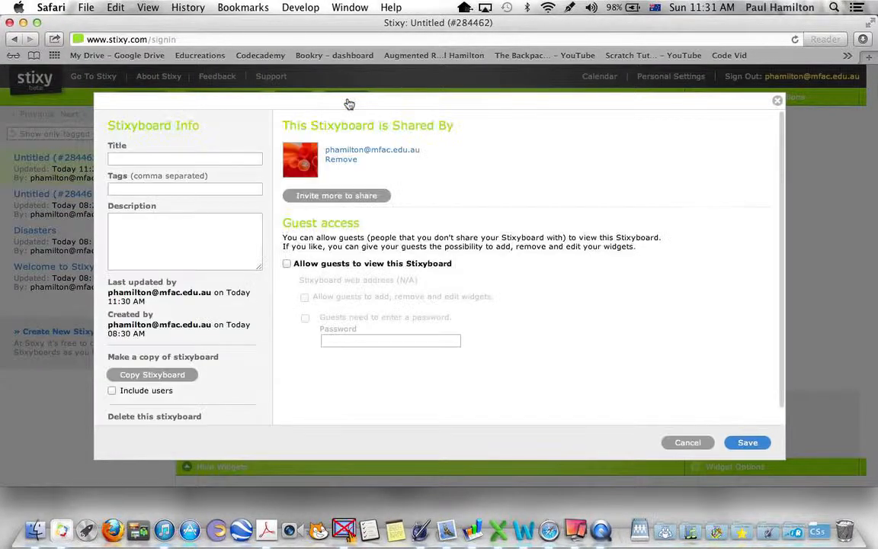
pyautogui.click(161, 161)
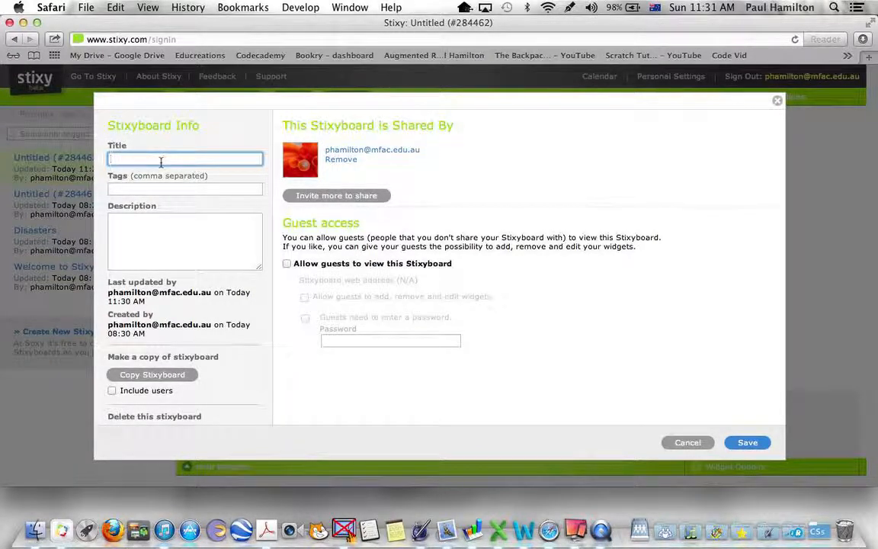
pyautogui.write('Natural Disasters')
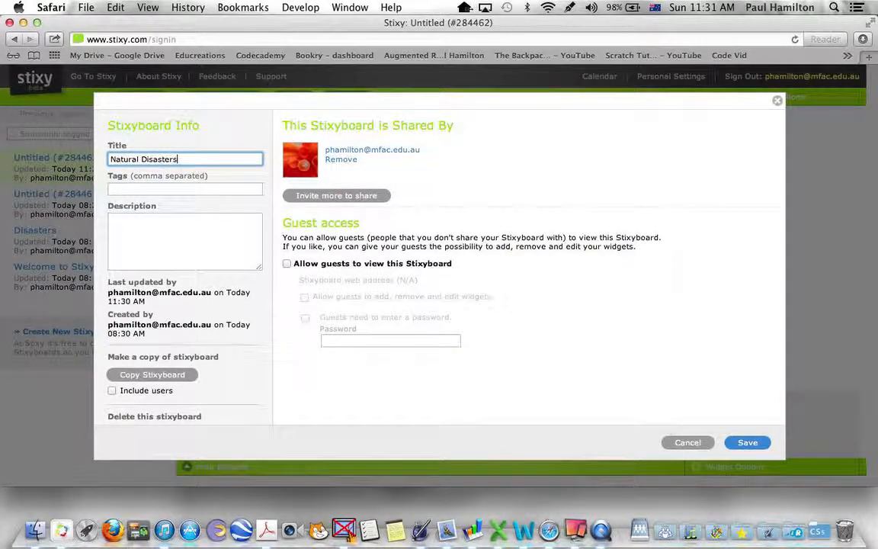
# Step: Allow guests to view the board and add, remove and edit widgets, require and enter a guest password, and save the options
pyautogui.click(287, 263)
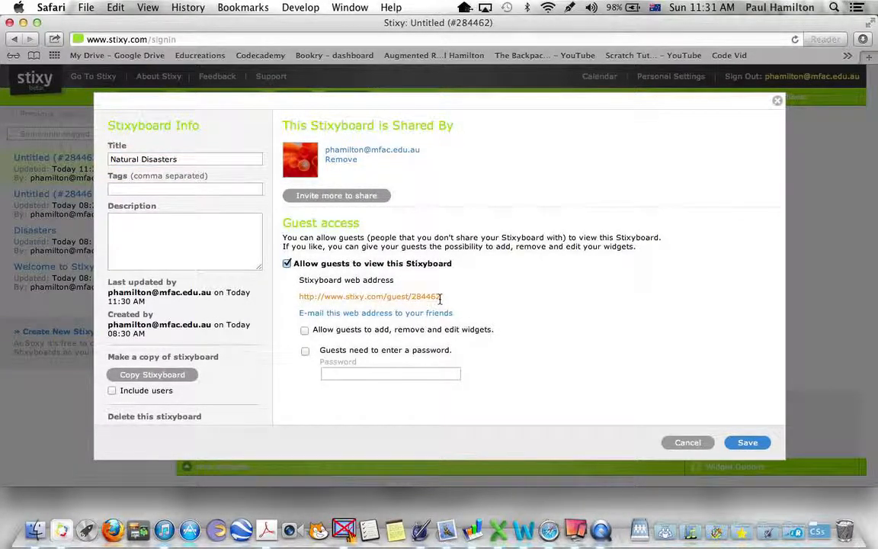
pyautogui.click(305, 351)
pyautogui.click(345, 374)
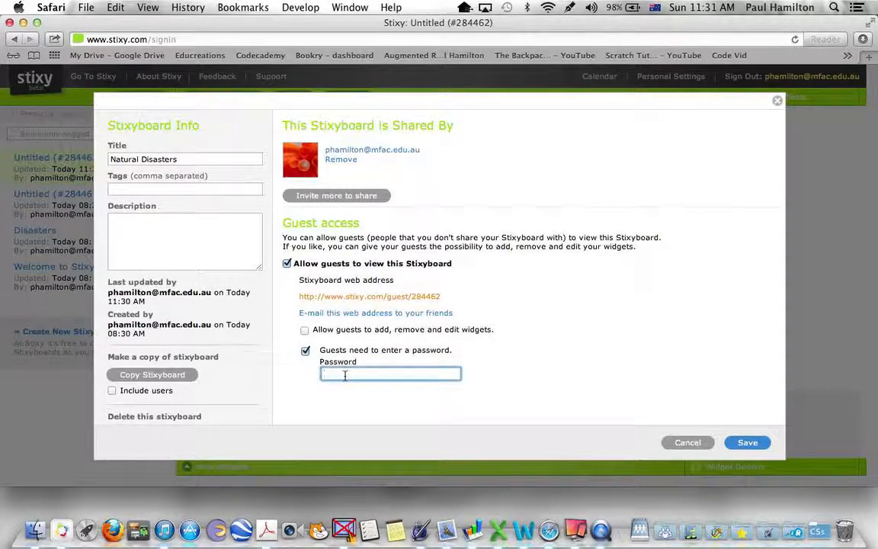
pyautogui.write('1234')
pyautogui.click(306, 331)
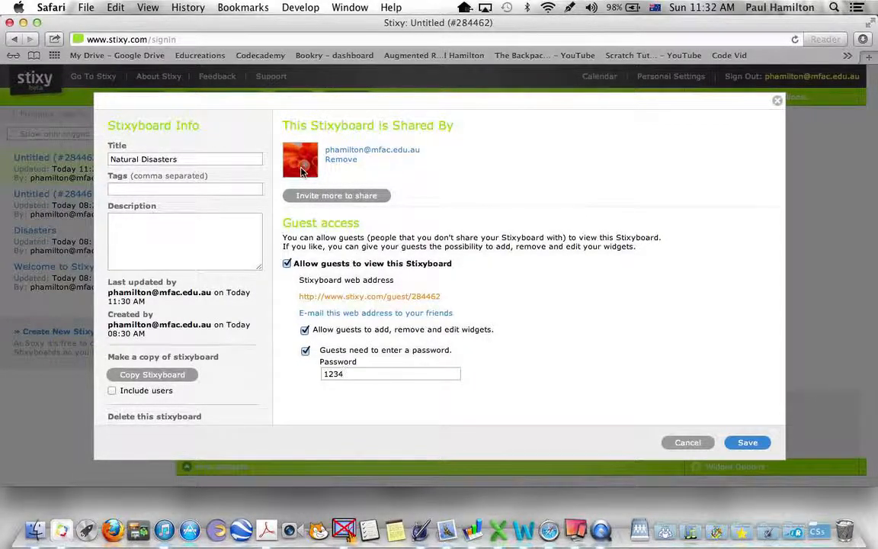
pyautogui.click(745, 443)
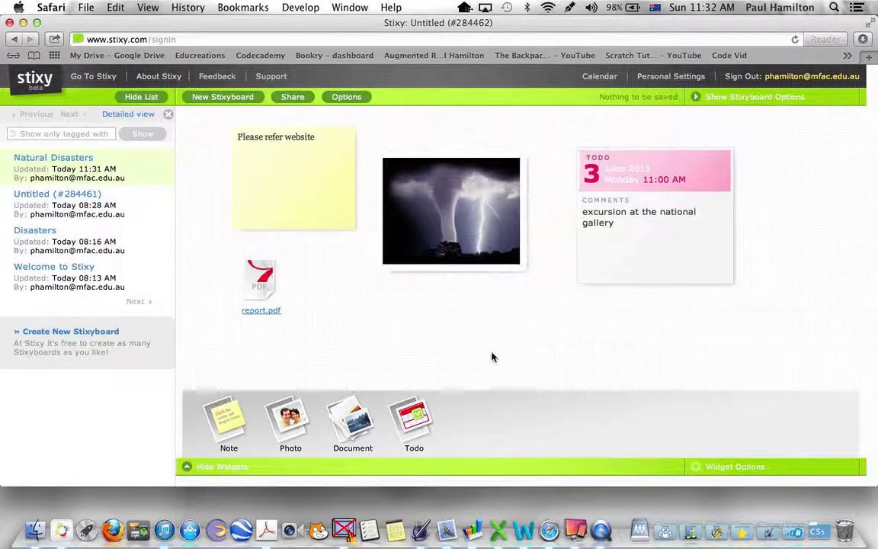
pyautogui.press('super+Tab')
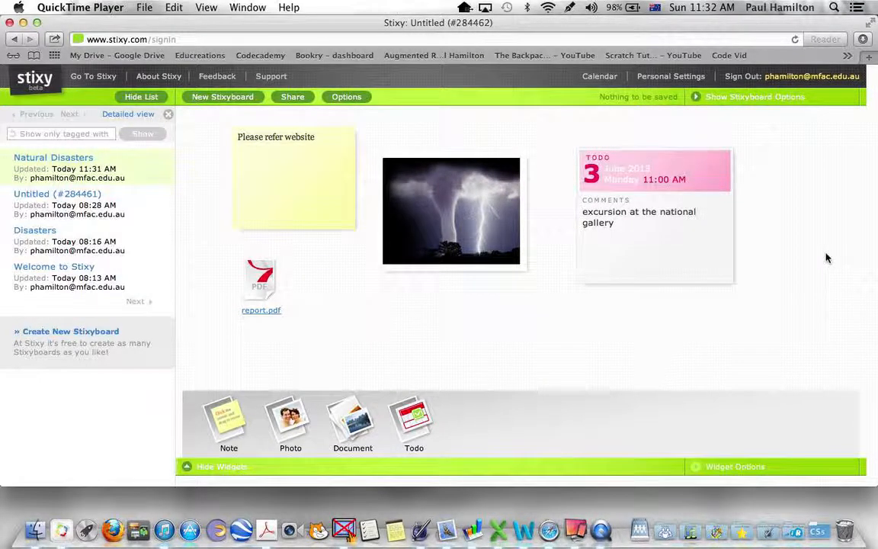